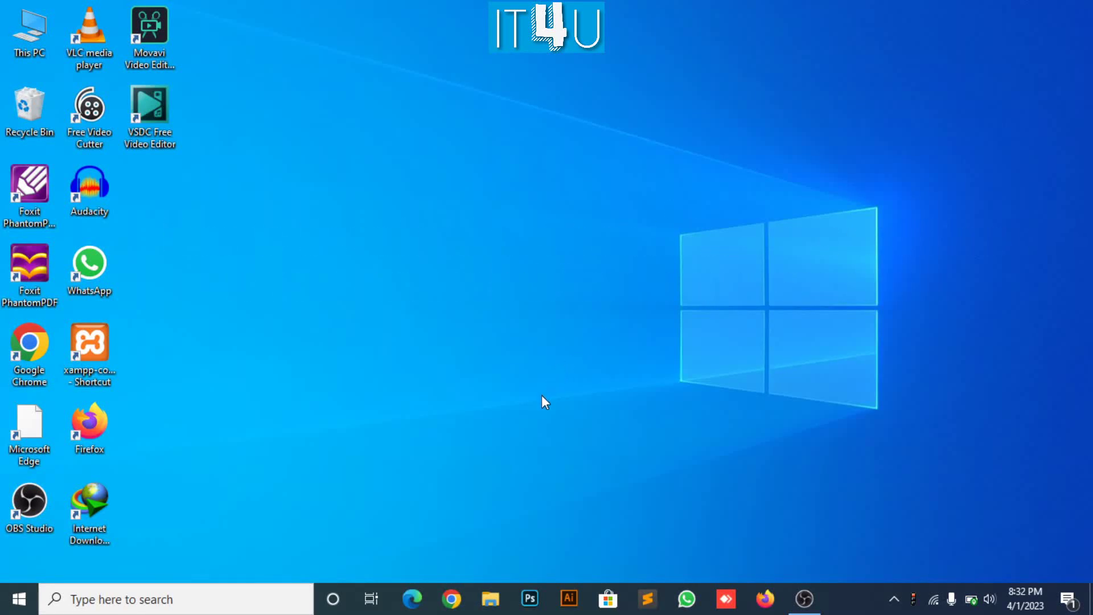
Step: Google 'anydesk download' in Firefox and open the official anydesk.com result in a new tab
click(766, 594)
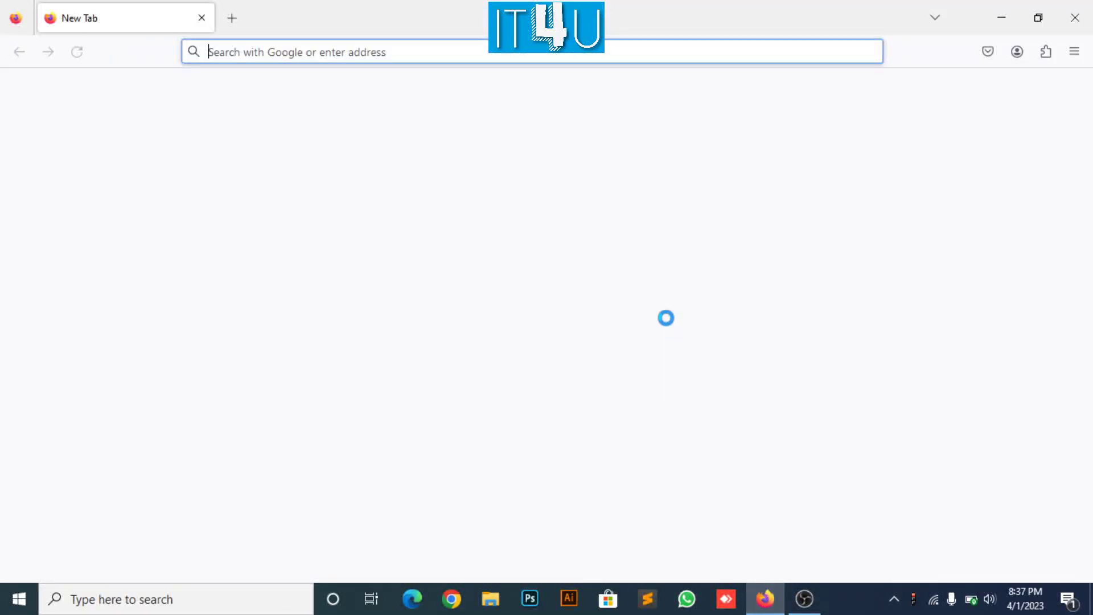
text(anydesk)
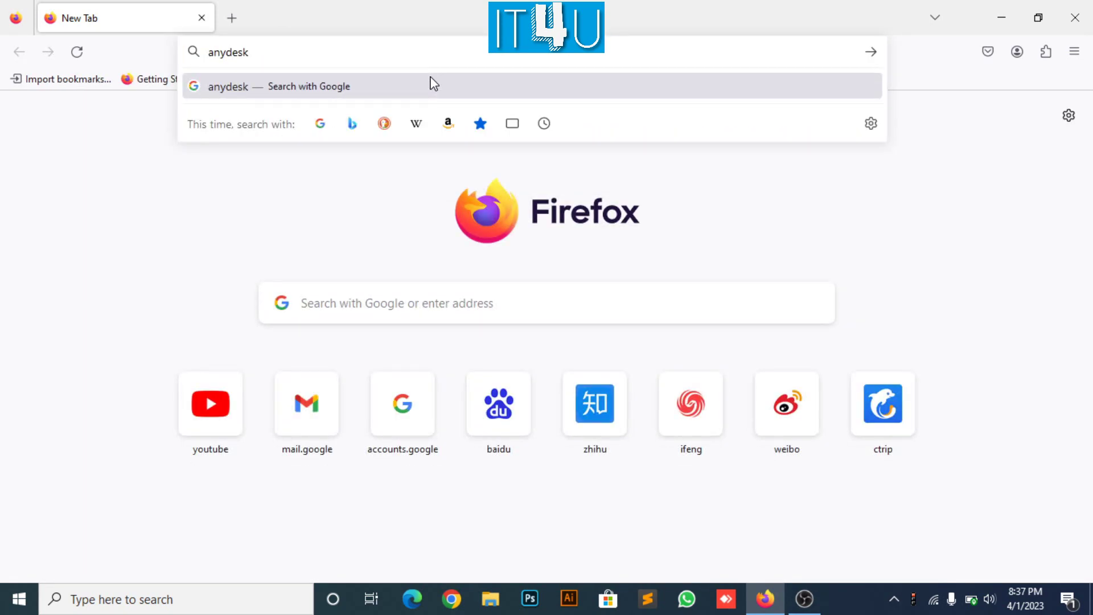
text( download)
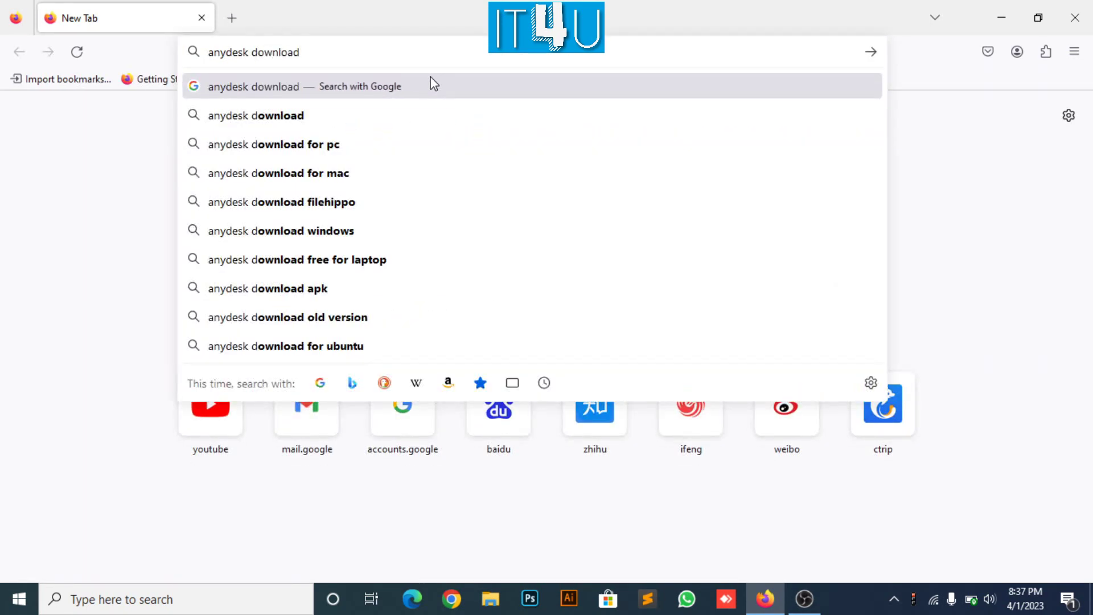
key(Return)
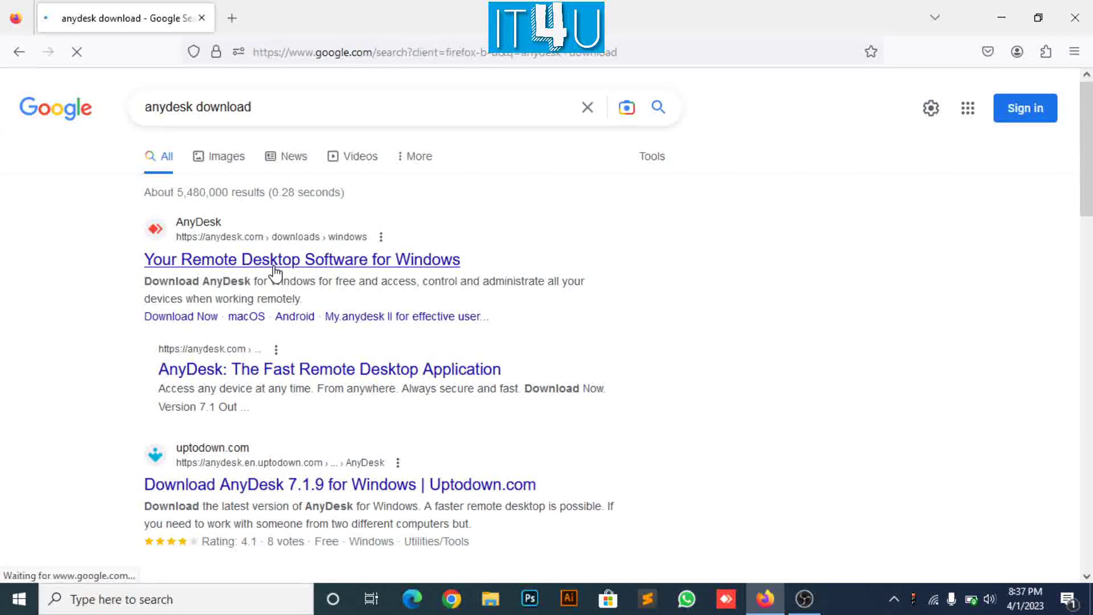
middle_click(275, 267)
Step: Download the AnyDesk 7.1.9 Windows installer (AnyDesk.exe) and show it in its Downloads folder
click(311, 16)
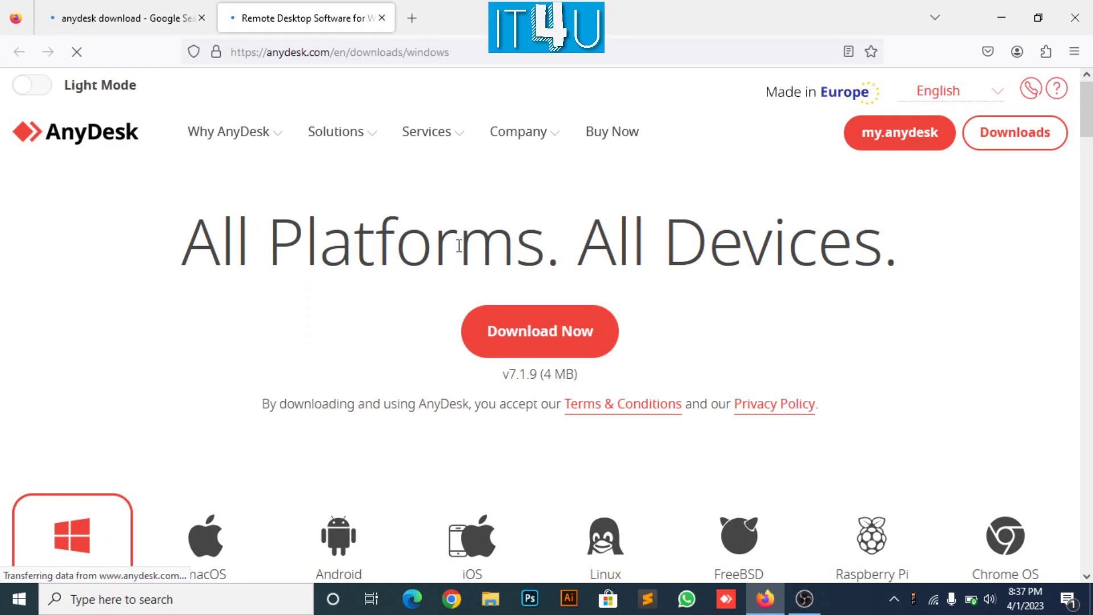
scroll(353, 367, down, 1)
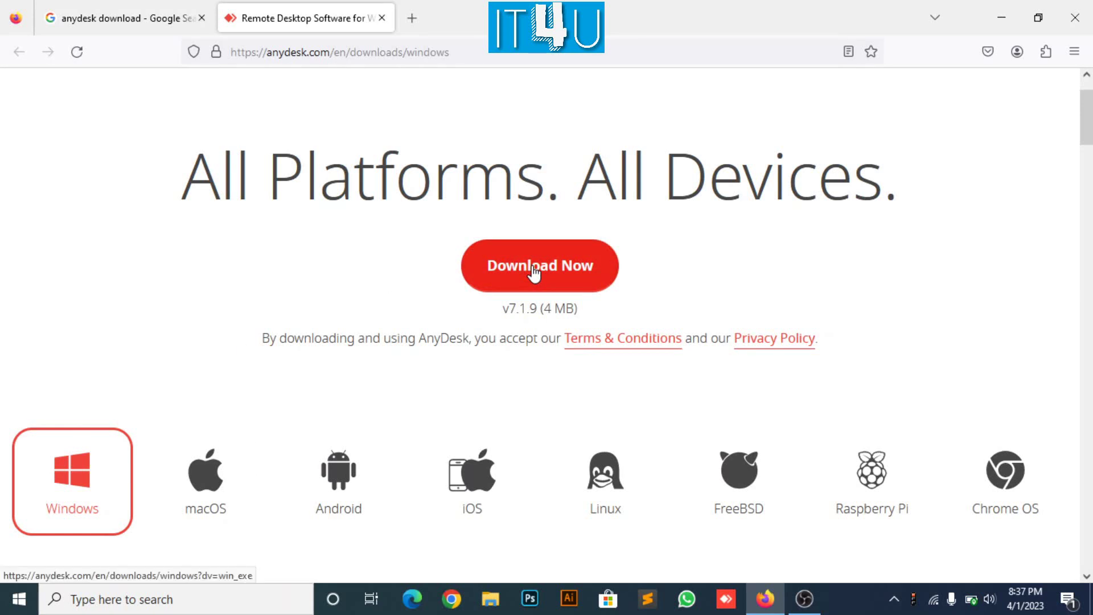
click(551, 276)
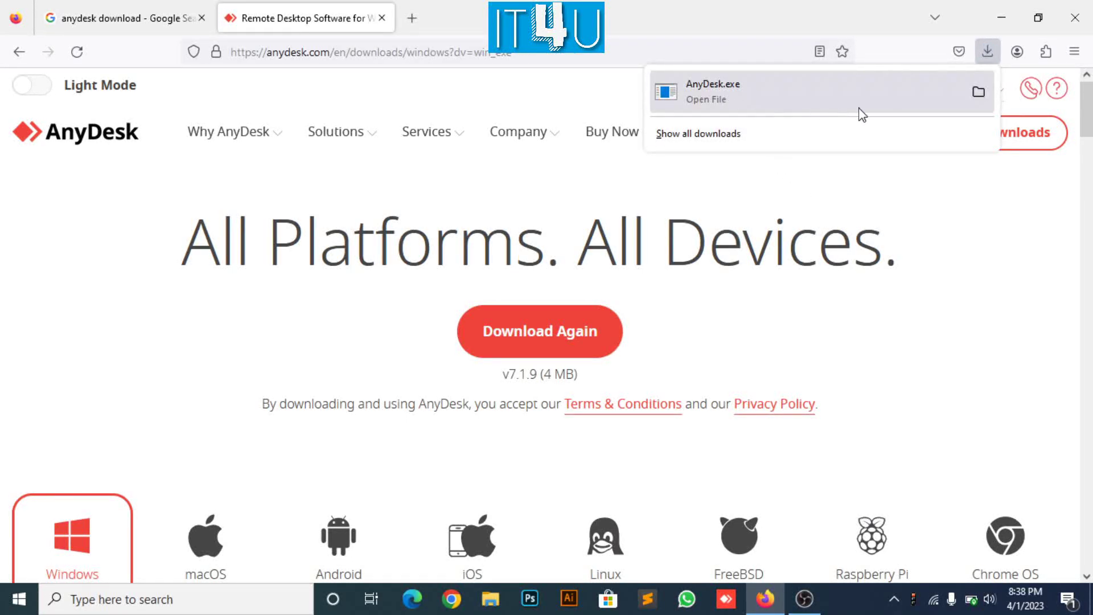
click(978, 93)
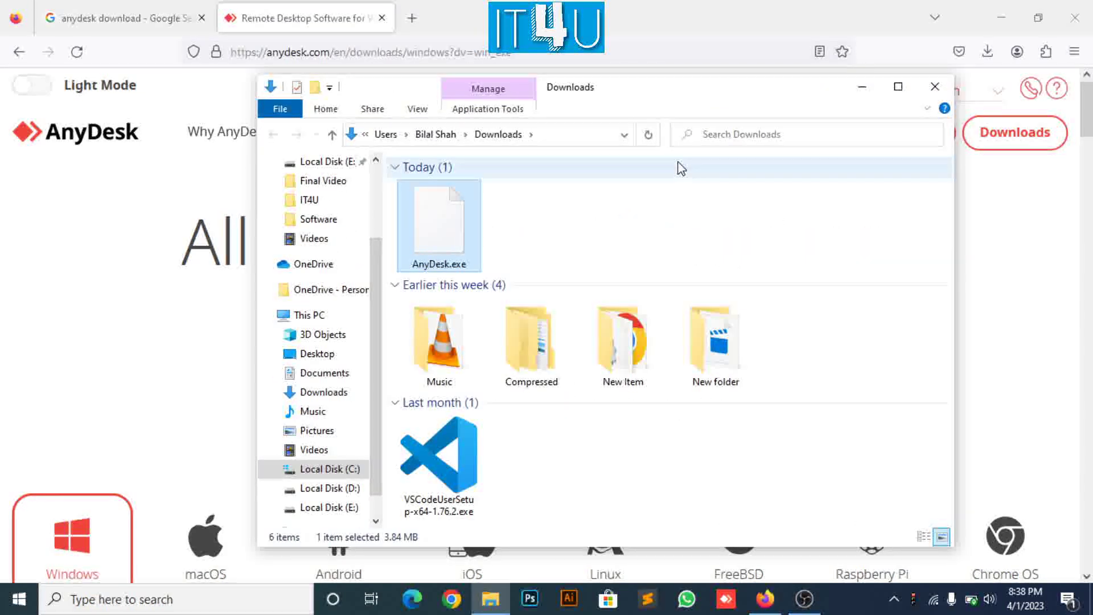
Step: Run AnyDesk.exe from the Downloads folder in File Explorer
click(556, 240)
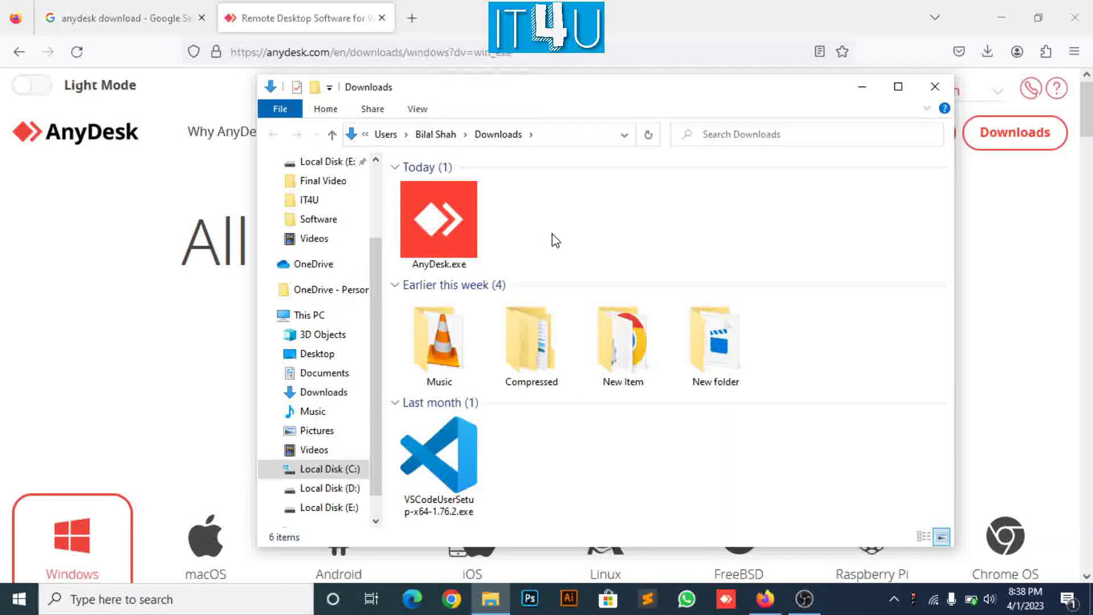
double_click(442, 223)
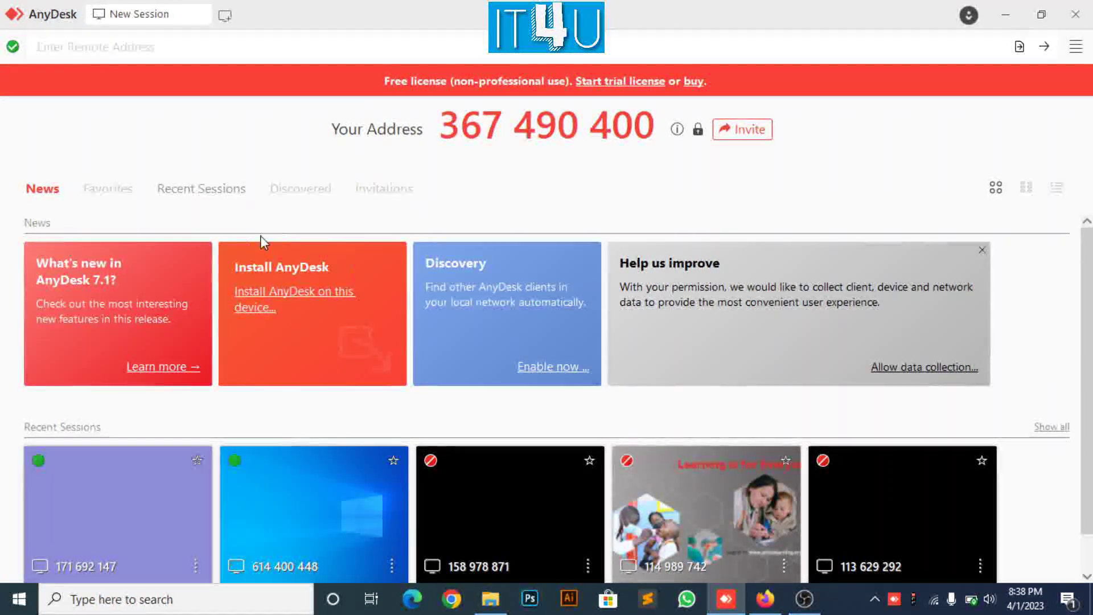
Step: Install AnyDesk on this device with default options, declining the AnyDesk Printers driver
click(289, 300)
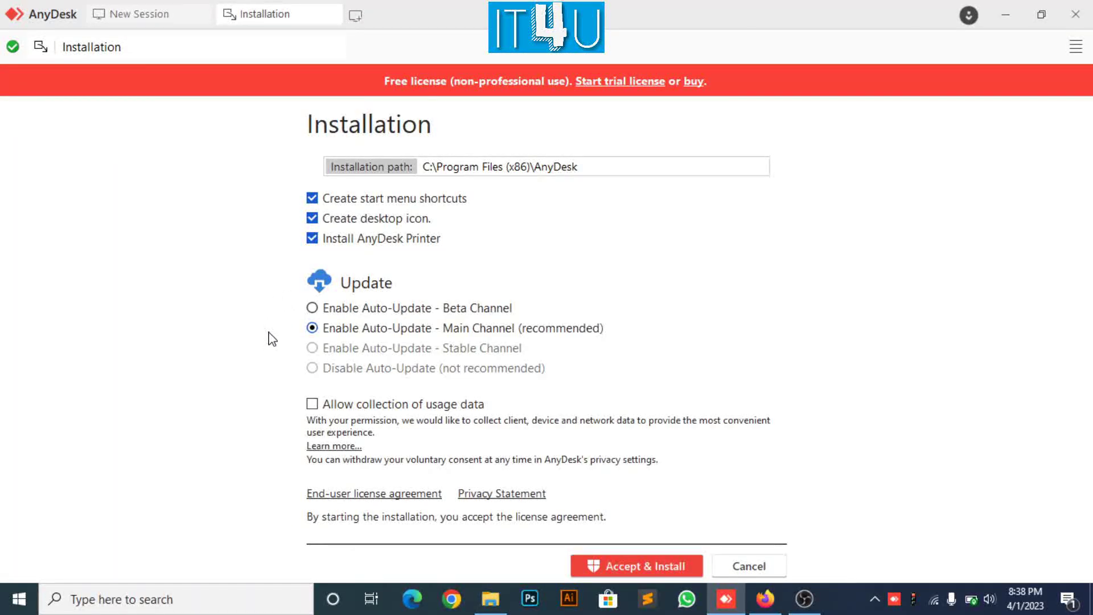
click(631, 564)
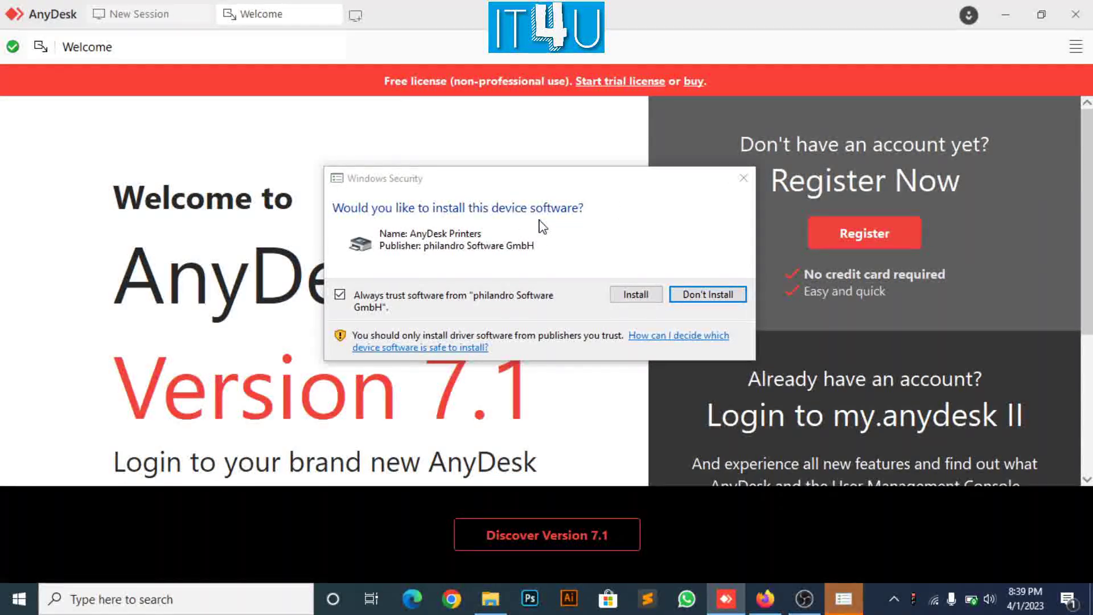
click(709, 298)
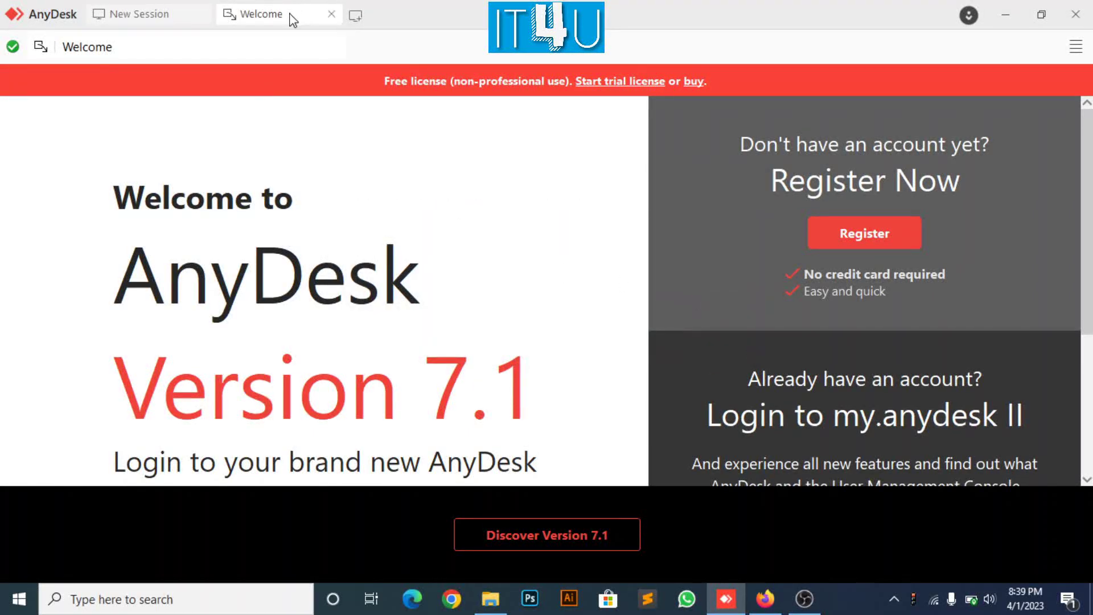
Step: Close the Welcome tab to get back to the New Session page
click(331, 14)
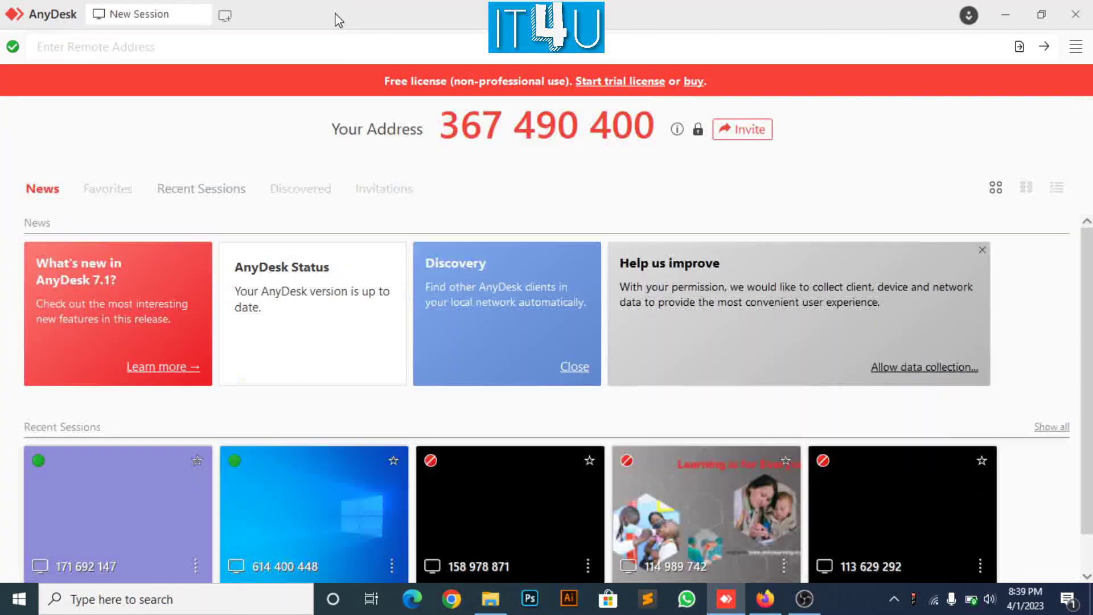
click(1078, 50)
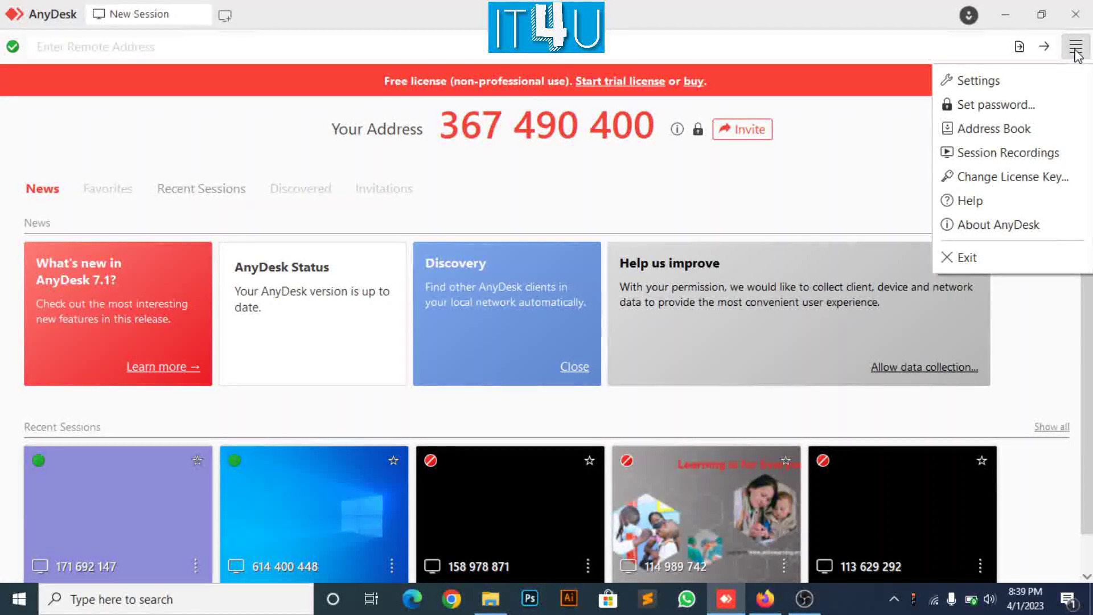
Step: Open AnyDesk Settings on the Security page and unlock it for editing
click(1015, 80)
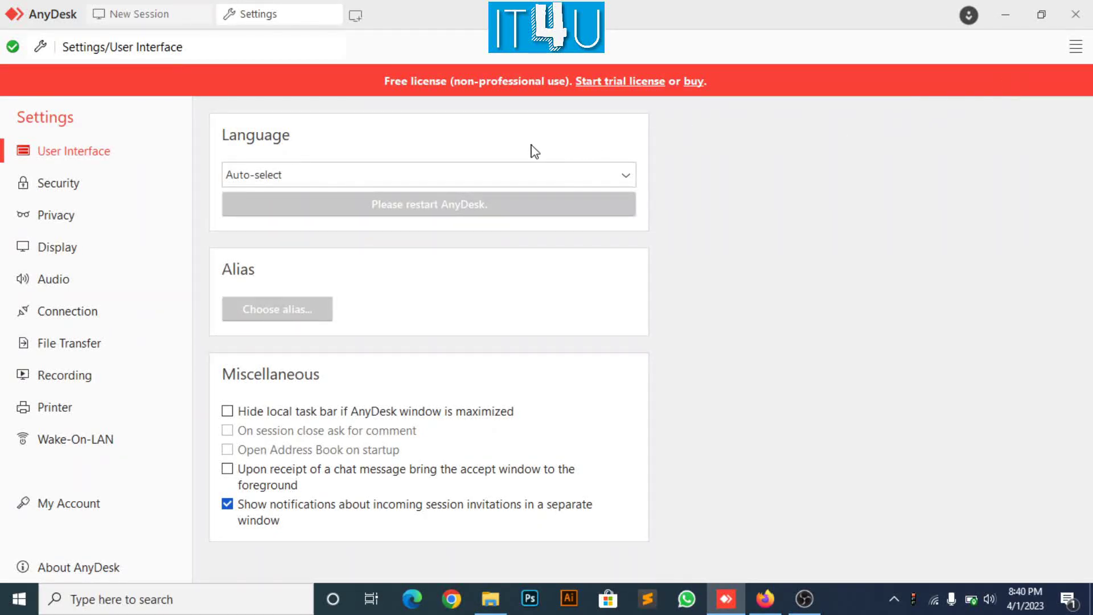
click(63, 185)
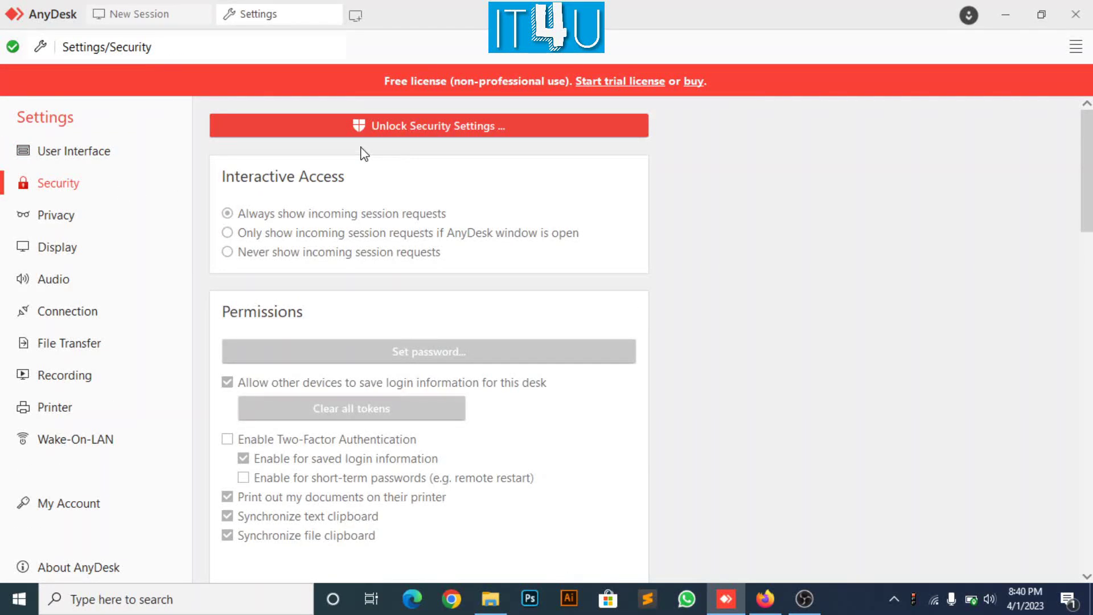
click(449, 126)
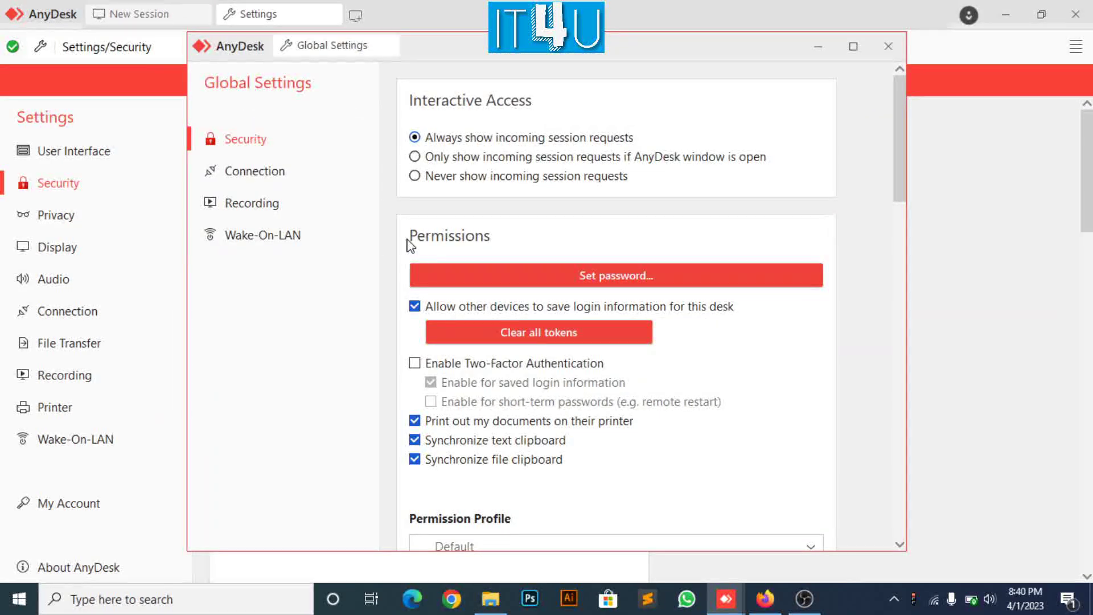
Step: Open the Set password dialog and list its permission profiles
click(562, 274)
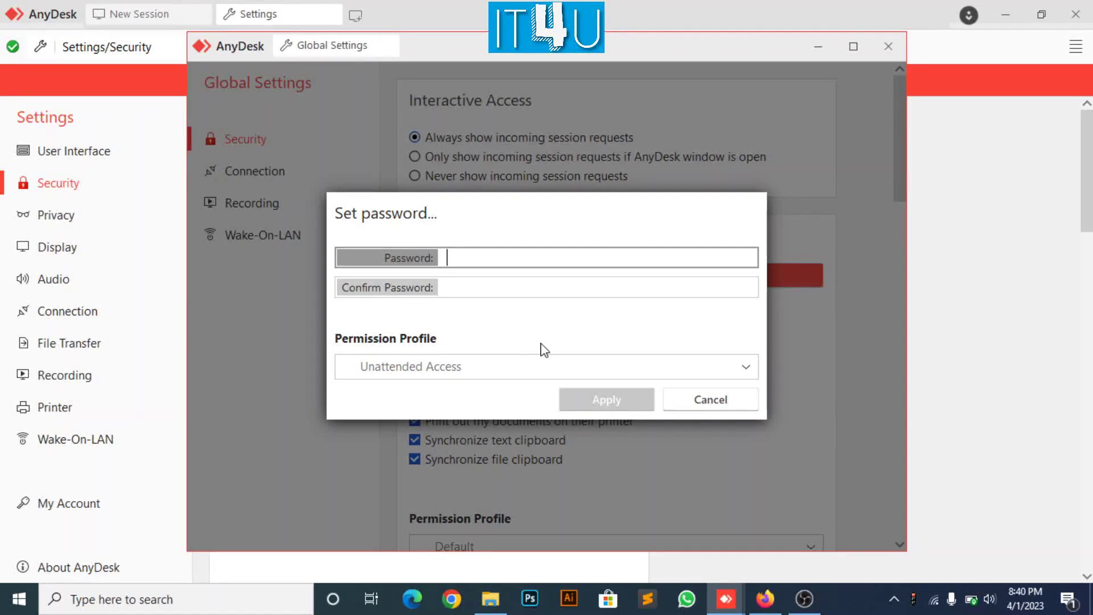
click(746, 371)
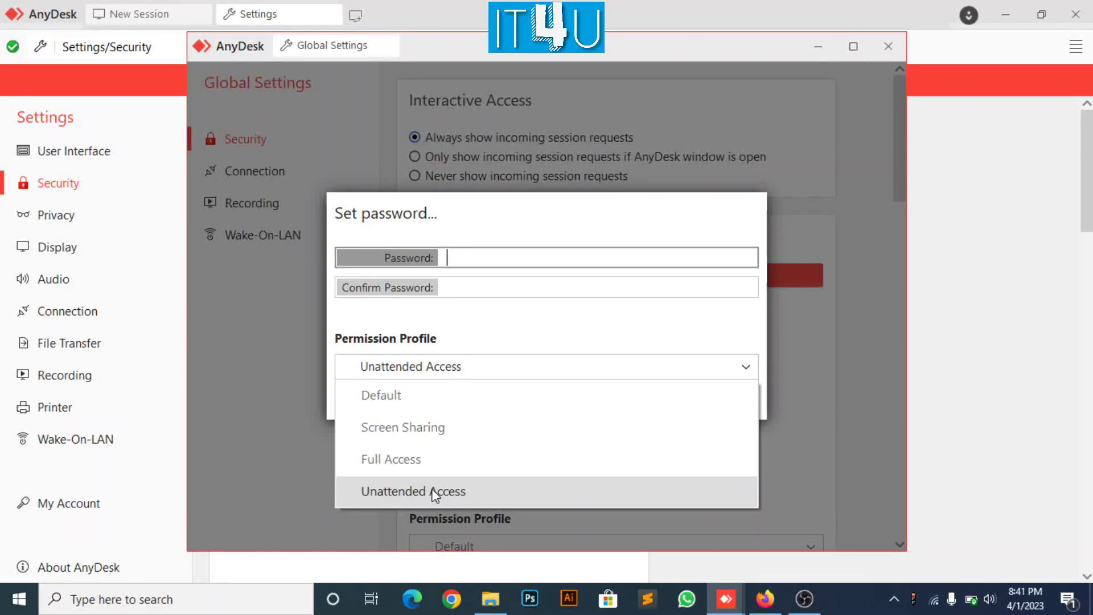
Step: Keep Unattended Access, enter the access password and a matching confirmation, and apply it
click(446, 489)
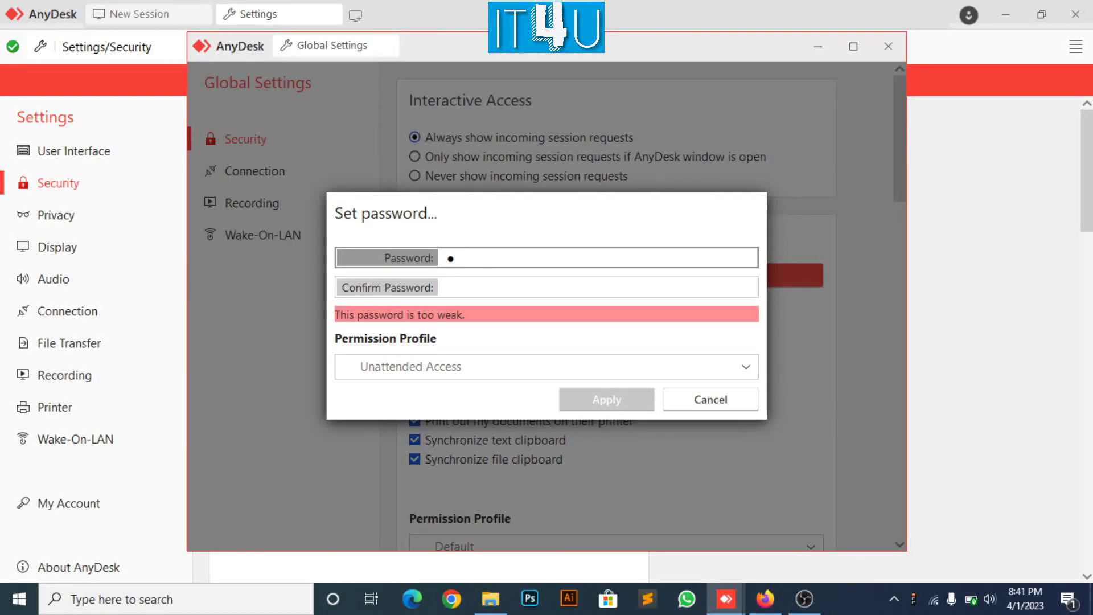
text(*************)
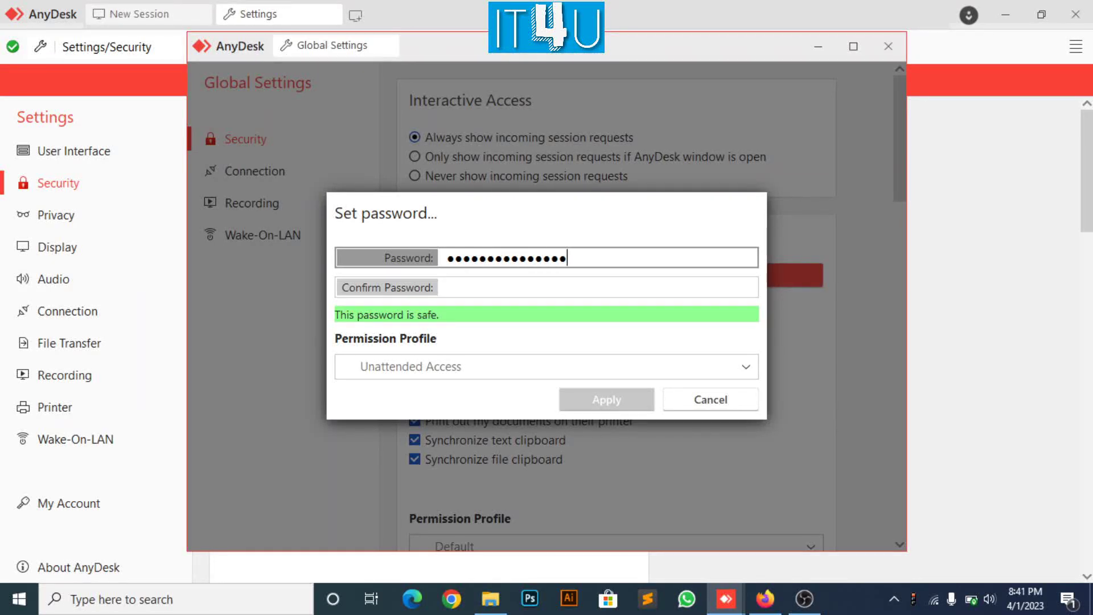
key(Tab)
text(*)
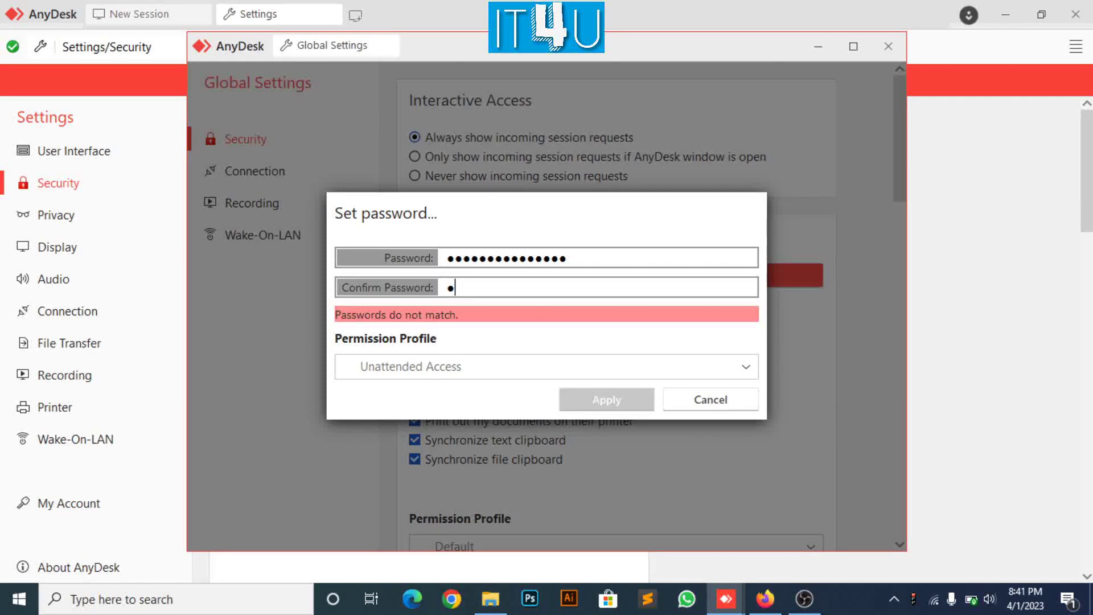
text(*************)
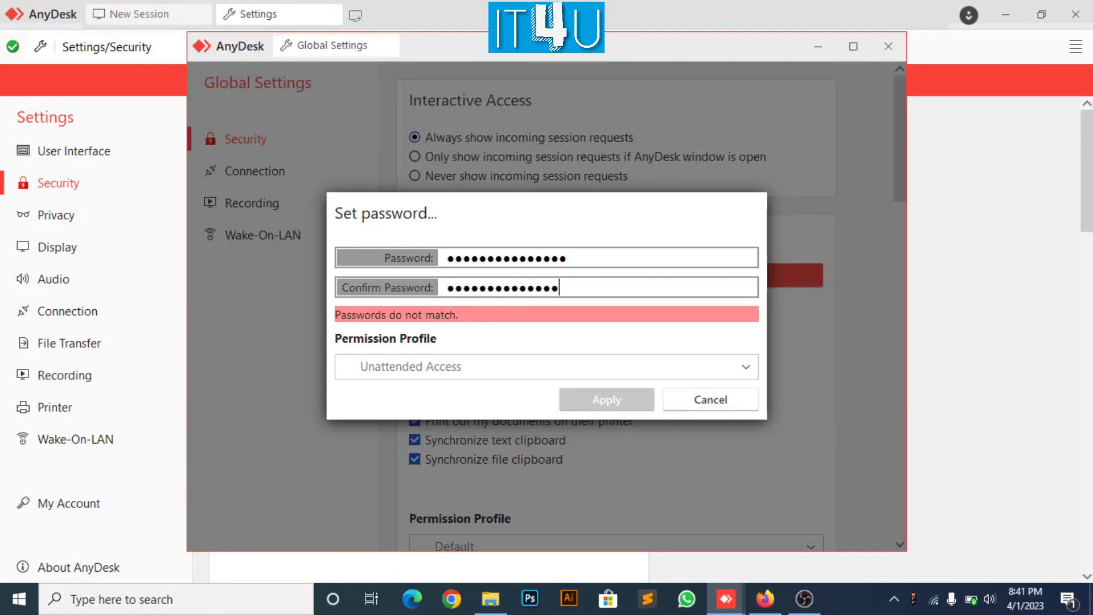
drag(571, 251, 324, 273)
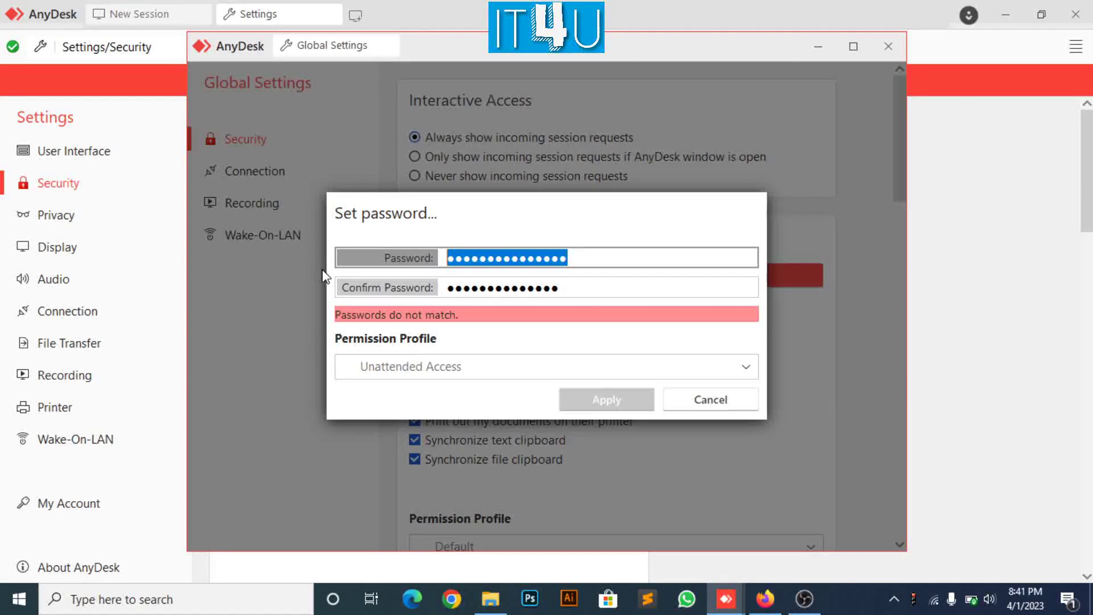
text(******)
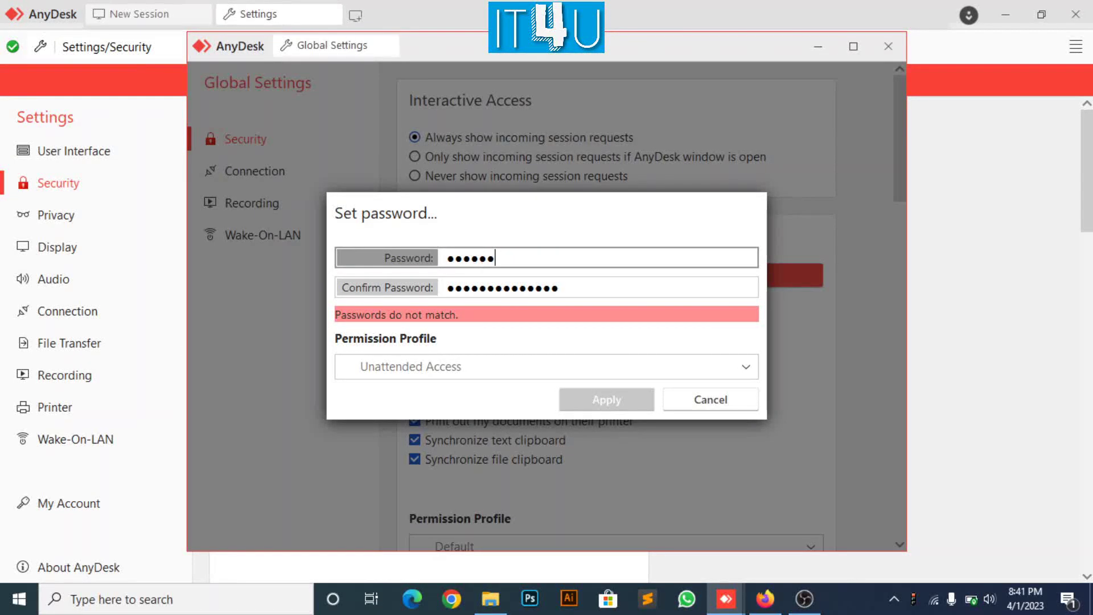
text(********)
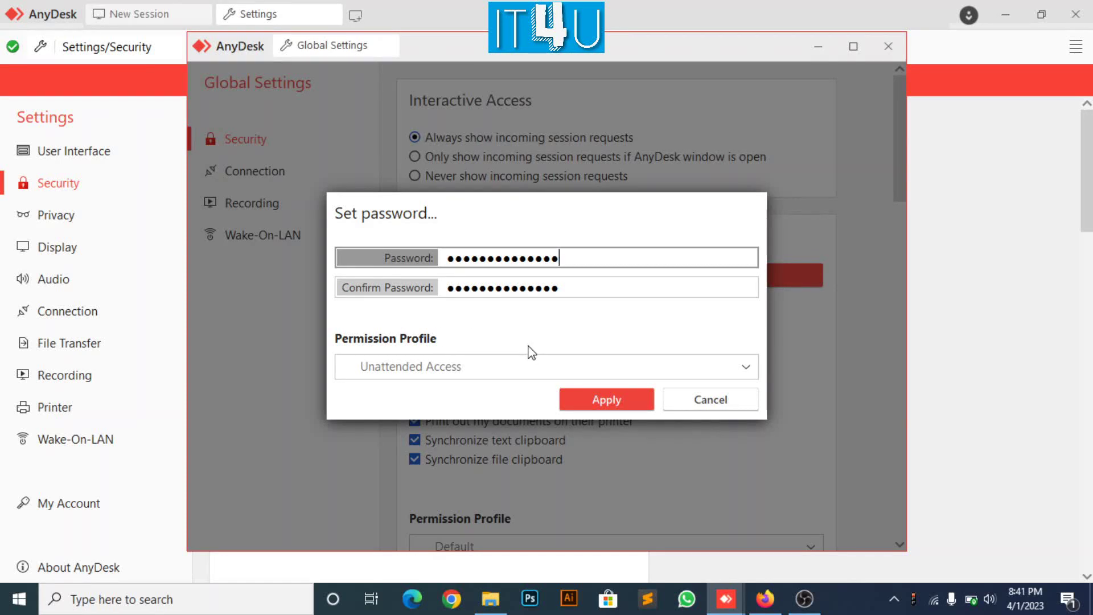
click(591, 403)
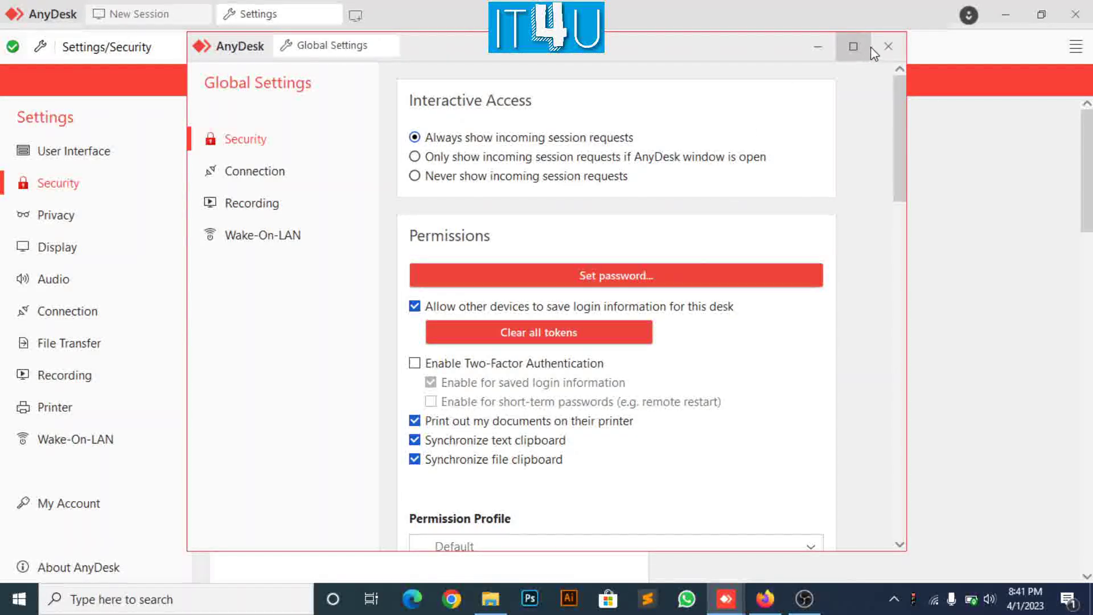
Step: Close the Global Settings window and switch back to the New Session tab
click(887, 51)
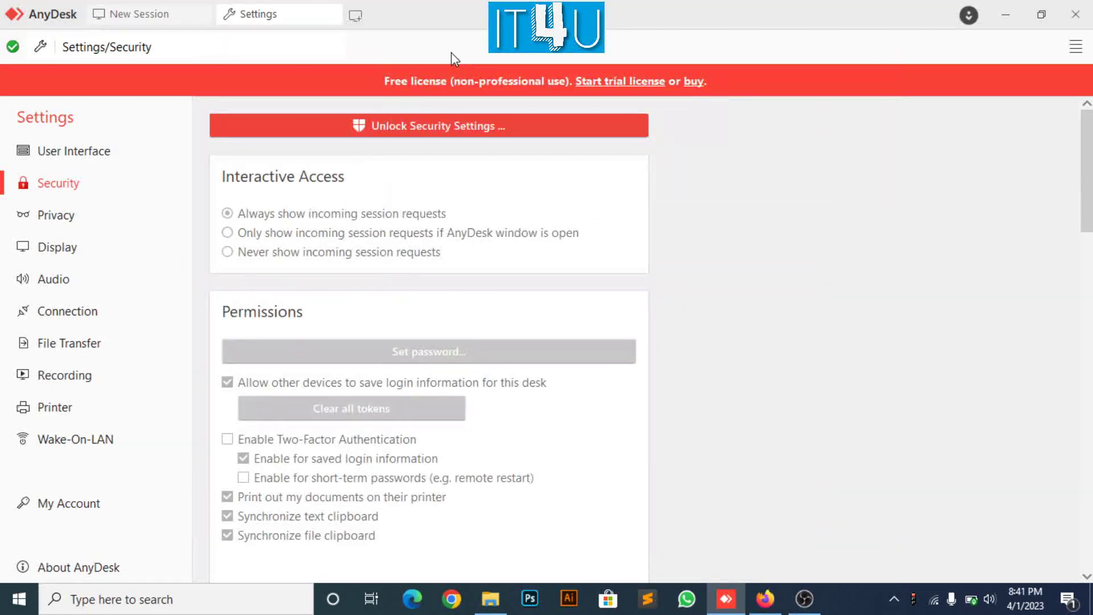
click(164, 18)
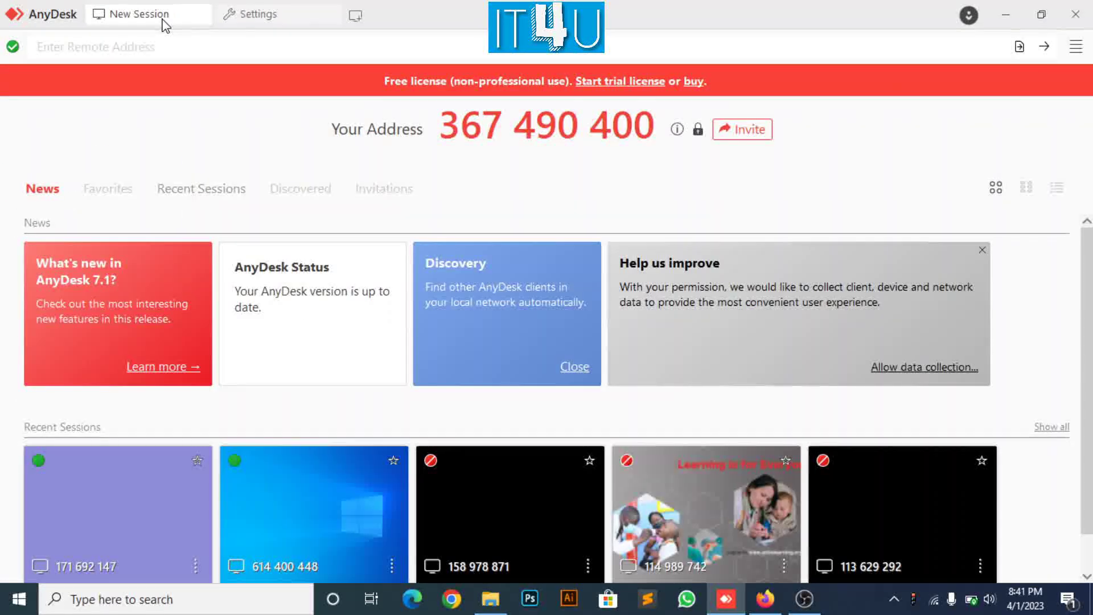